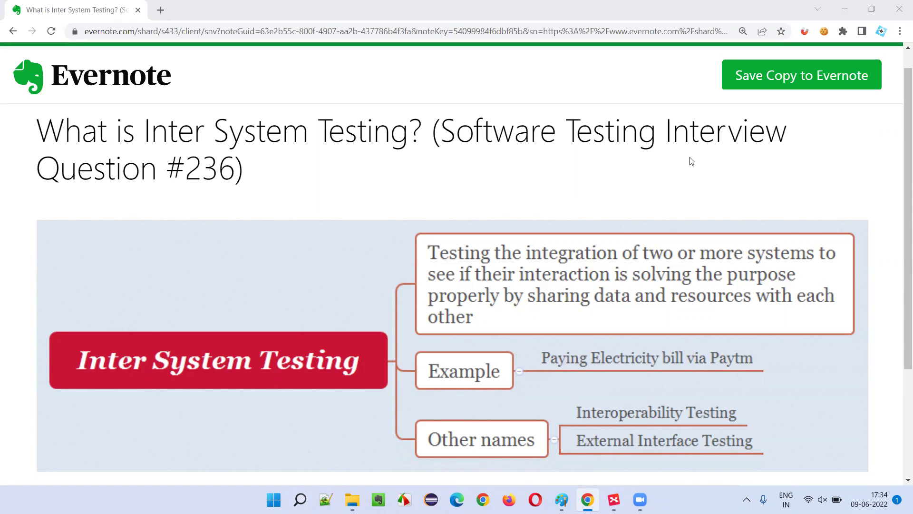
- Highlight '236' and 'Inter System Testing' in the note title, then bring up the XMind map
drag(186, 169, 236, 169)
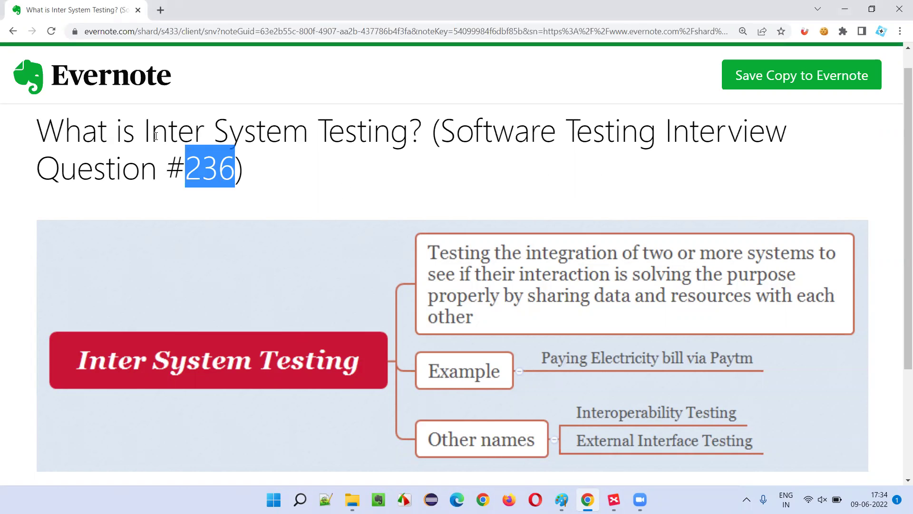
drag(144, 130, 408, 133)
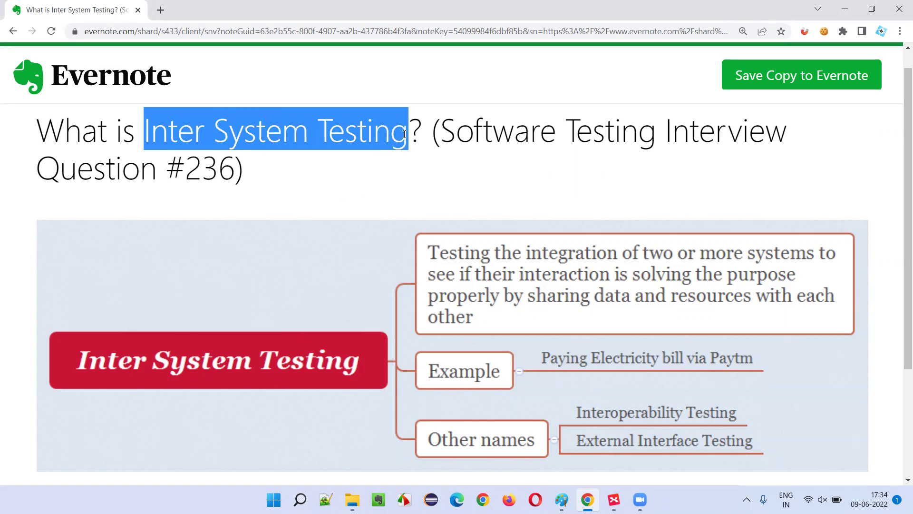
click(358, 179)
click(614, 500)
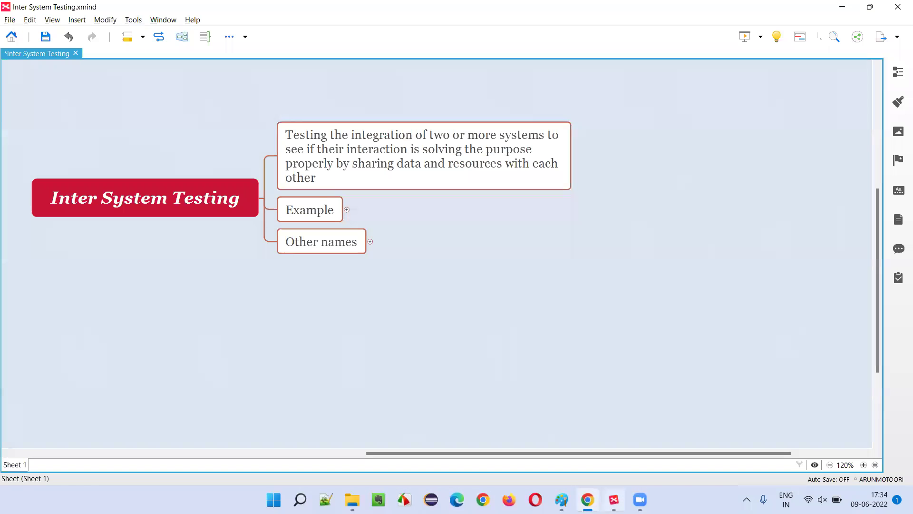
- Select the central Inter System Testing topic, then the definition topic, then the central topic again
click(171, 193)
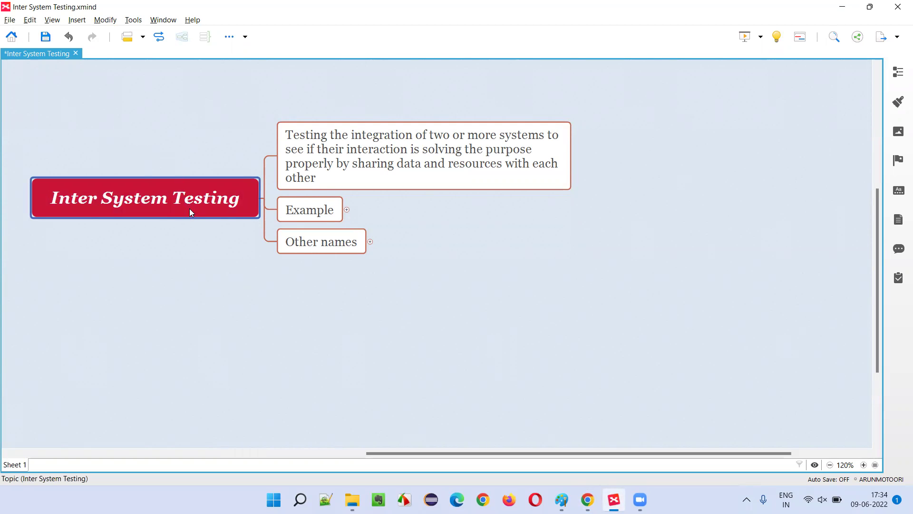
click(378, 154)
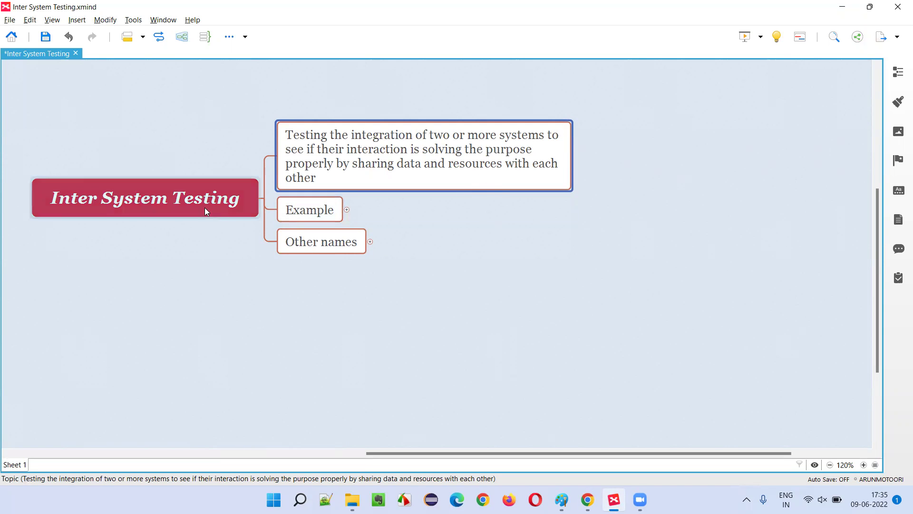
click(98, 212)
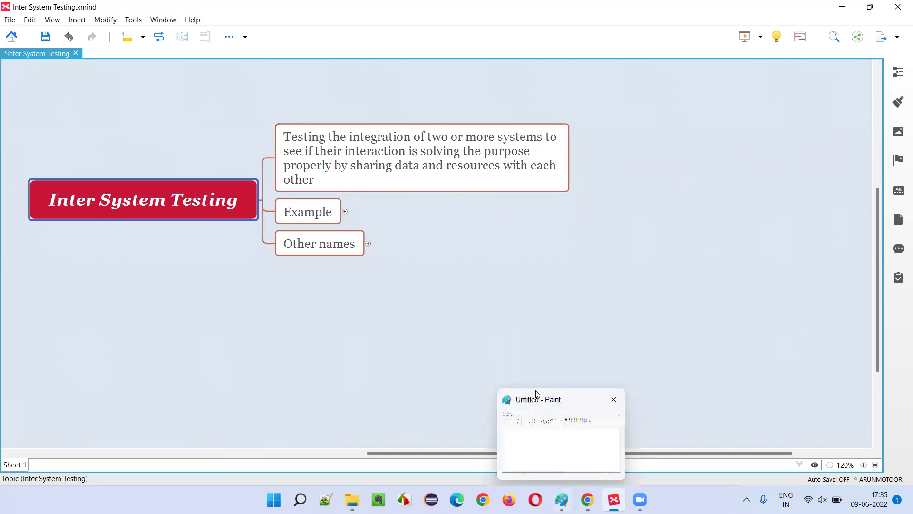
- Reveal the 'Paying Electricity bill via Paytm' subtopic under Example and select it
click(537, 282)
click(307, 211)
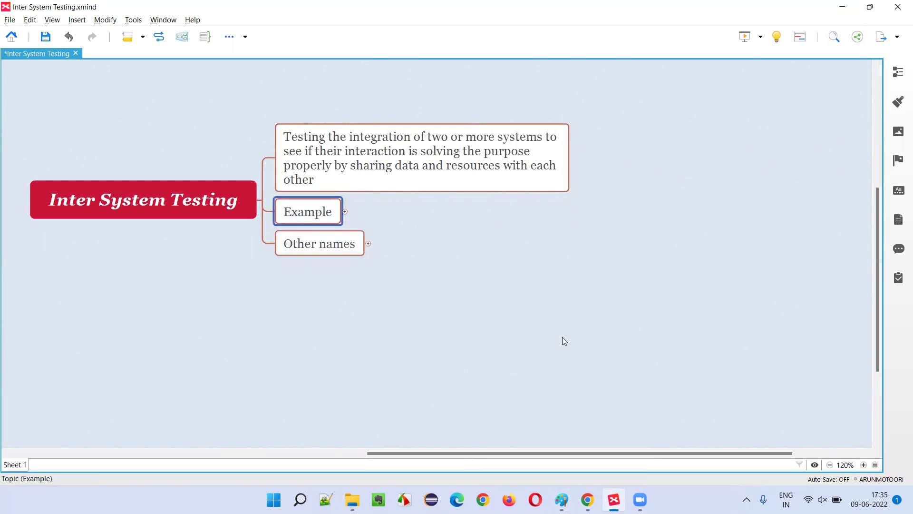
click(360, 175)
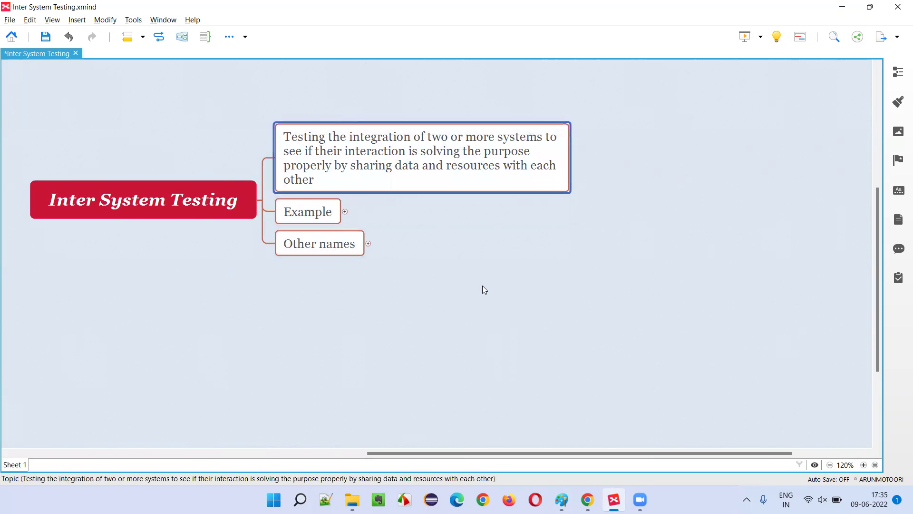
click(344, 213)
text(Paying Electricity bill via Paytm)
click(382, 205)
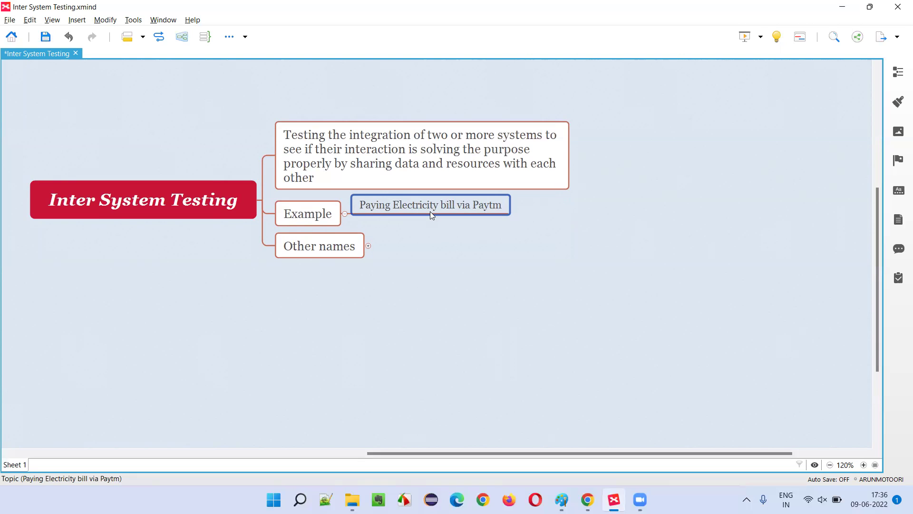
click(217, 214)
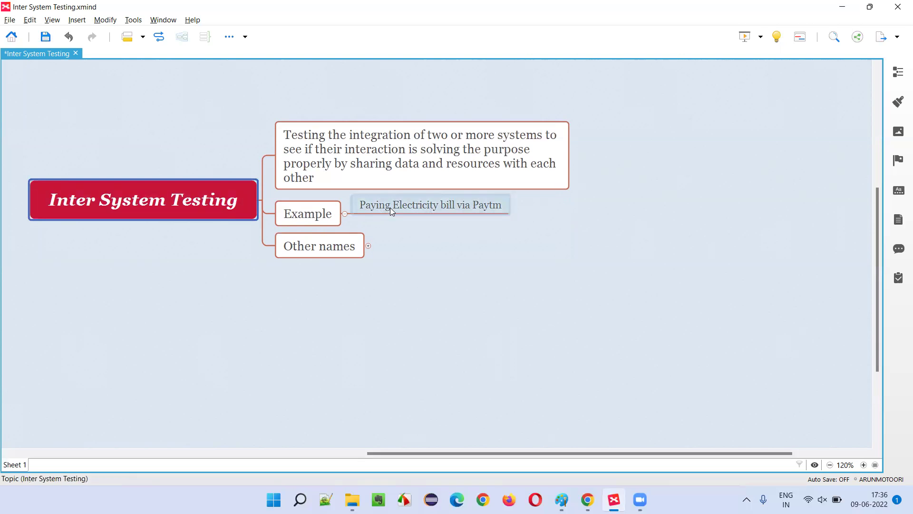
click(412, 205)
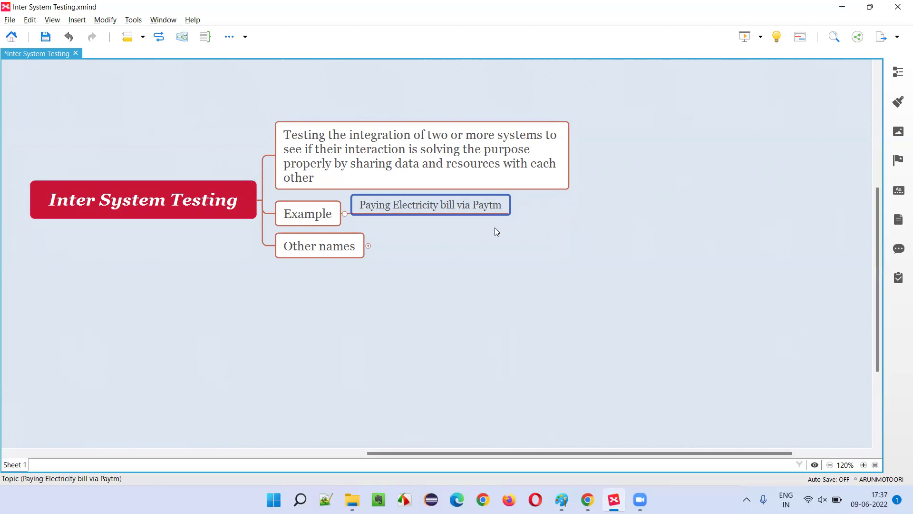
click(220, 211)
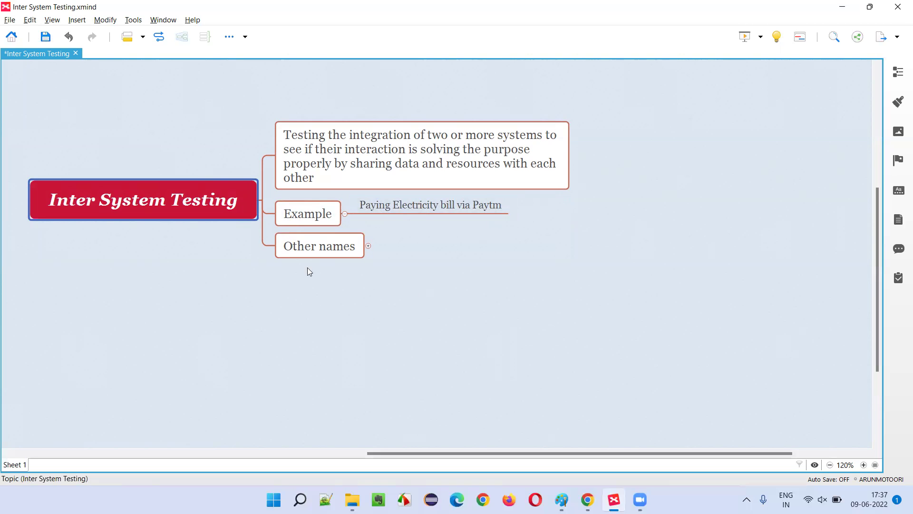
- Reveal Interoperability Testing and External Interface Testing under Other names, selecting each subtopic
click(292, 247)
click(369, 246)
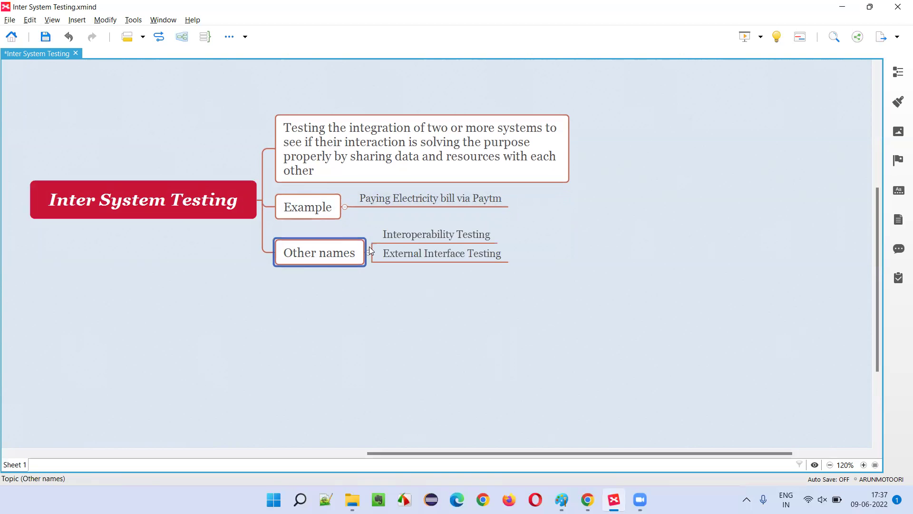
click(411, 237)
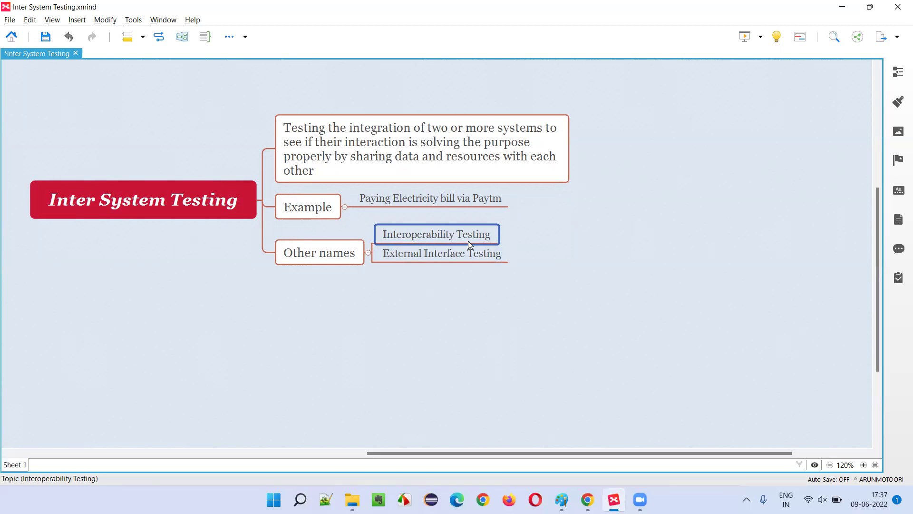
click(462, 252)
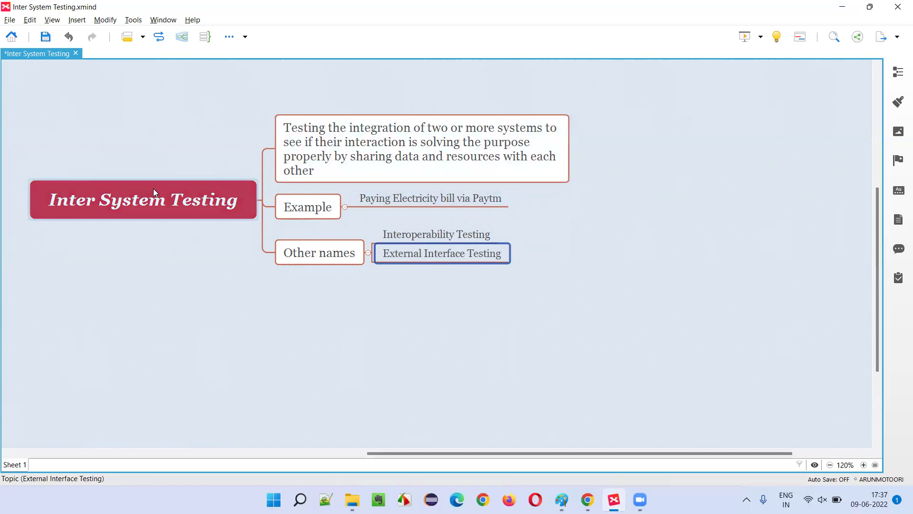
click(161, 204)
click(440, 242)
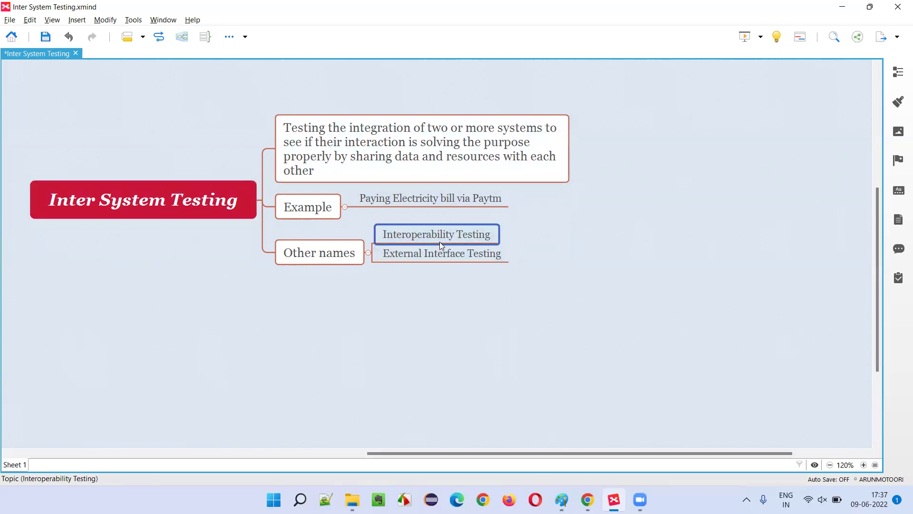
click(439, 260)
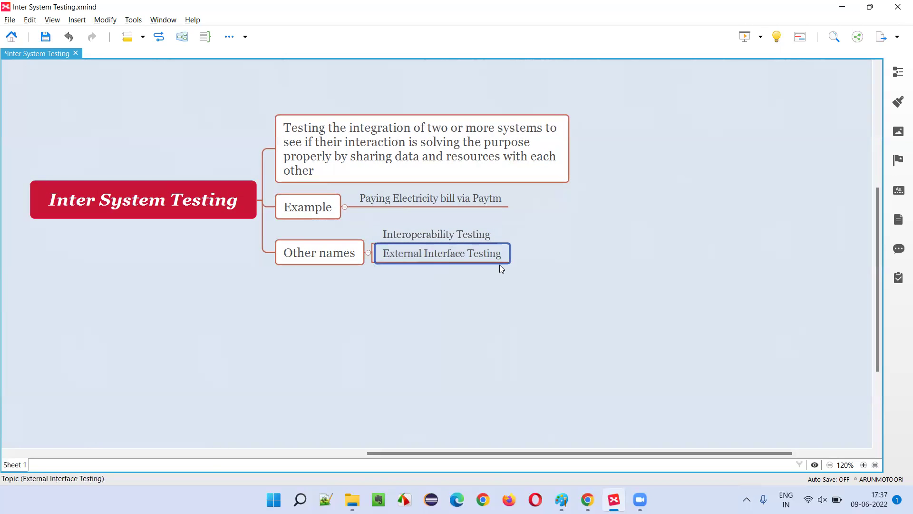
click(177, 205)
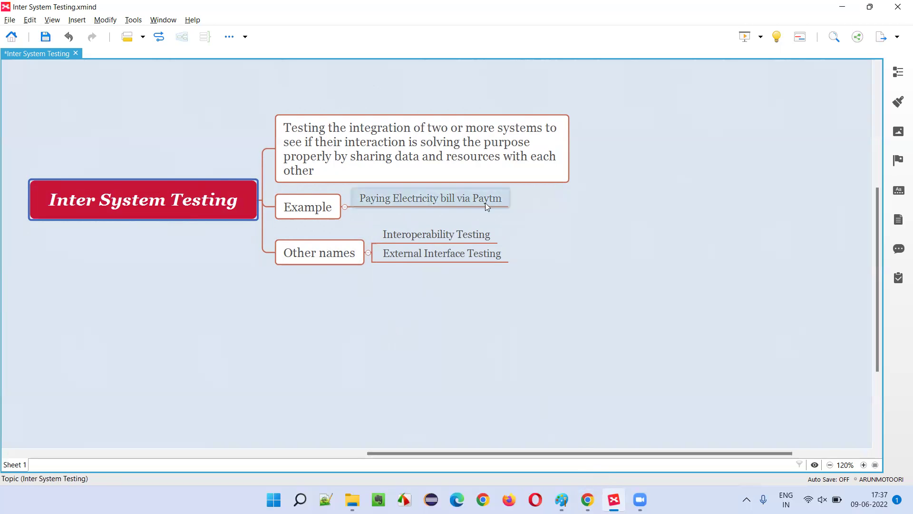
click(410, 200)
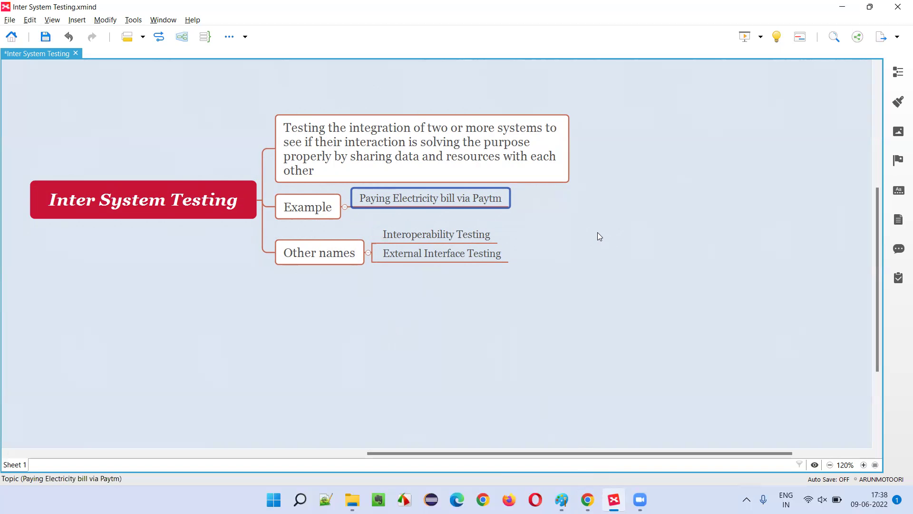
click(128, 206)
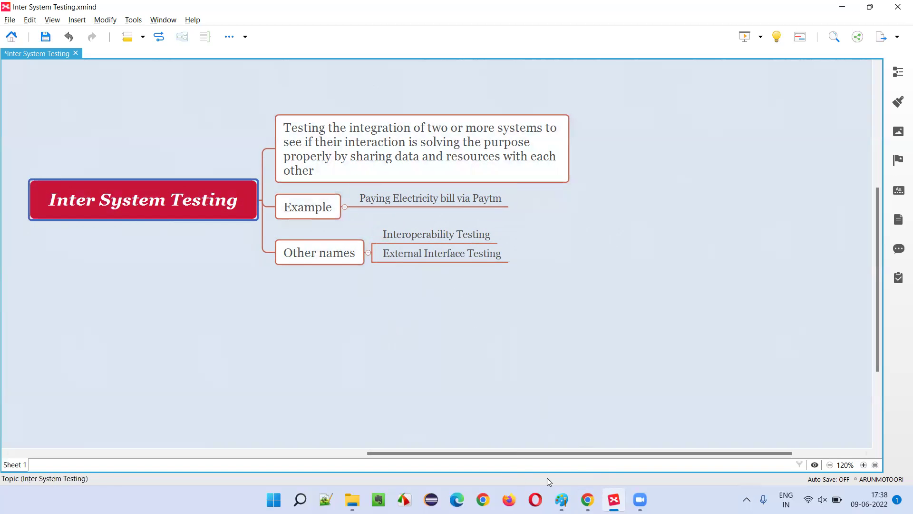
- Return to the Evernote note on Inter System Testing in Chrome
click(587, 499)
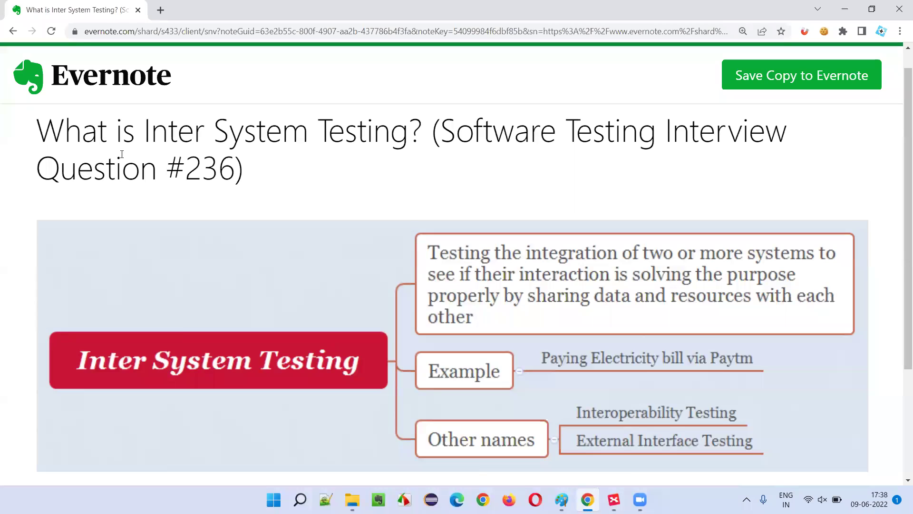